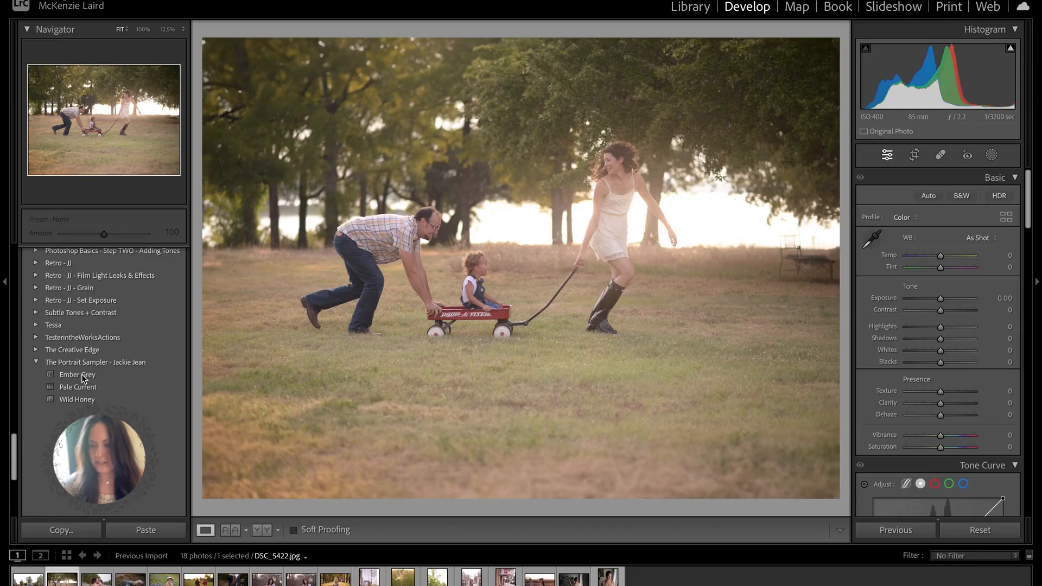
- Apply the Wild Honey preset to the family wagon photo, and set exposure to +0.20 and contrast to +14
click(106, 376)
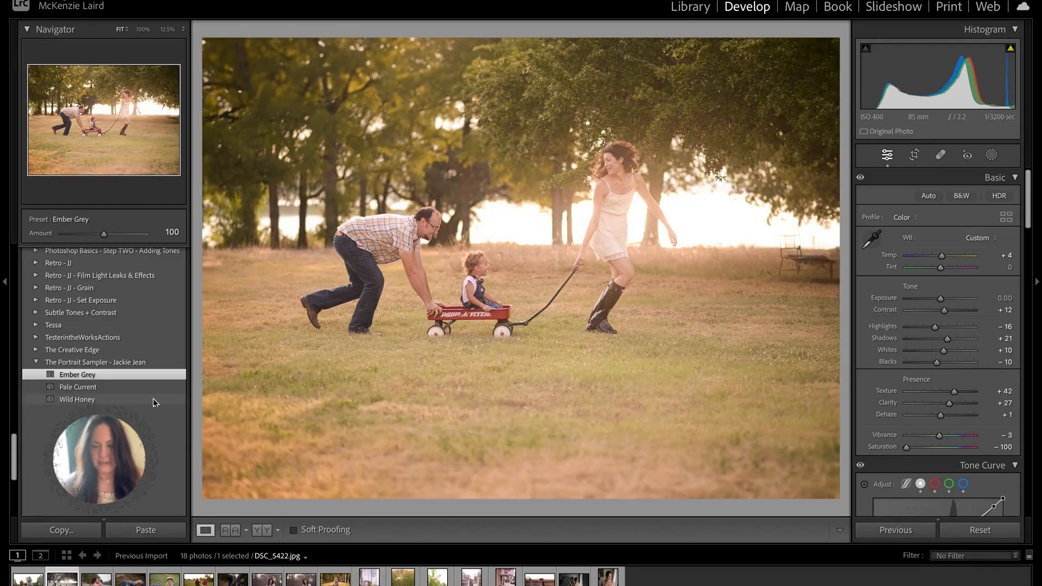
click(153, 400)
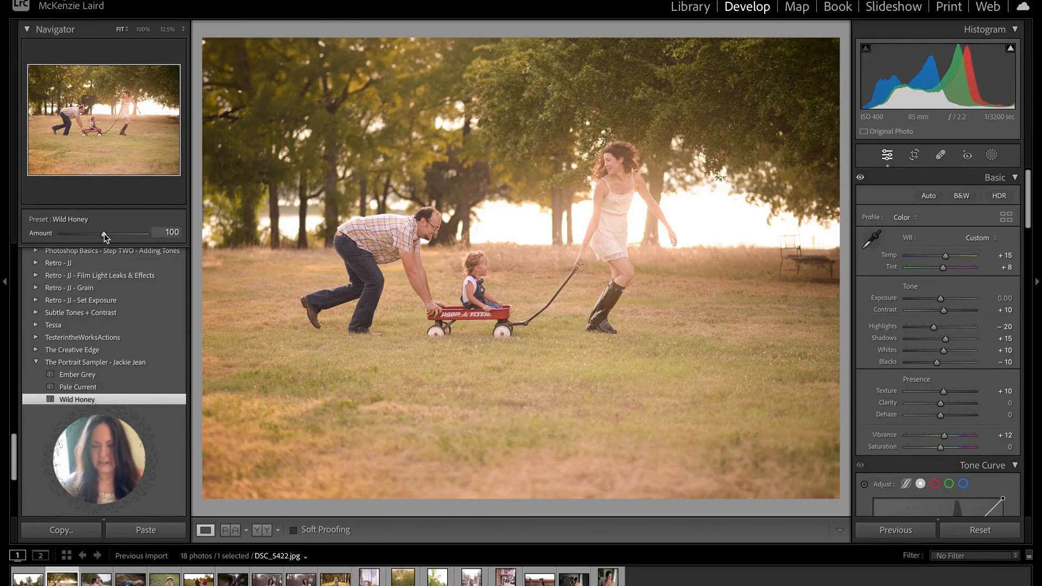
mouse_move(103, 234)
mouse_down()
mouse_move(72, 235)
mouse_move(114, 235)
mouse_move(81, 245)
mouse_move(32, 236)
mouse_move(105, 238)
mouse_up()
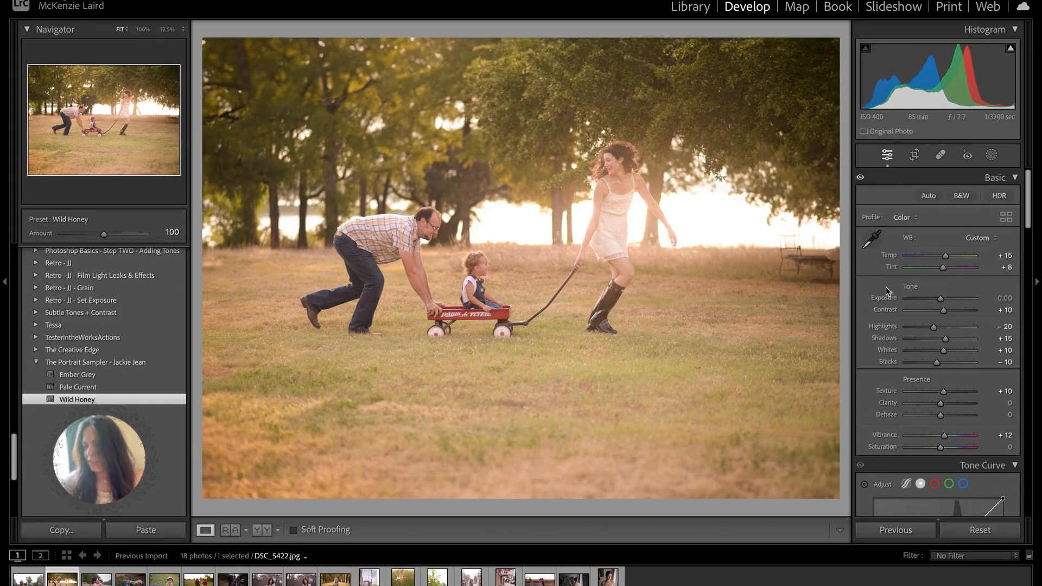
click(941, 300)
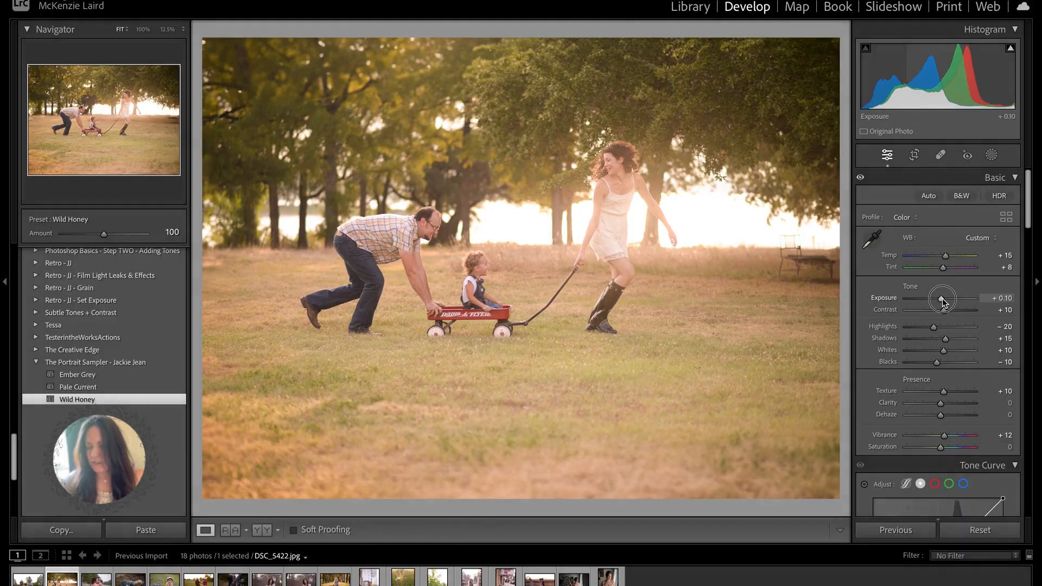
drag(942, 300, 945, 314)
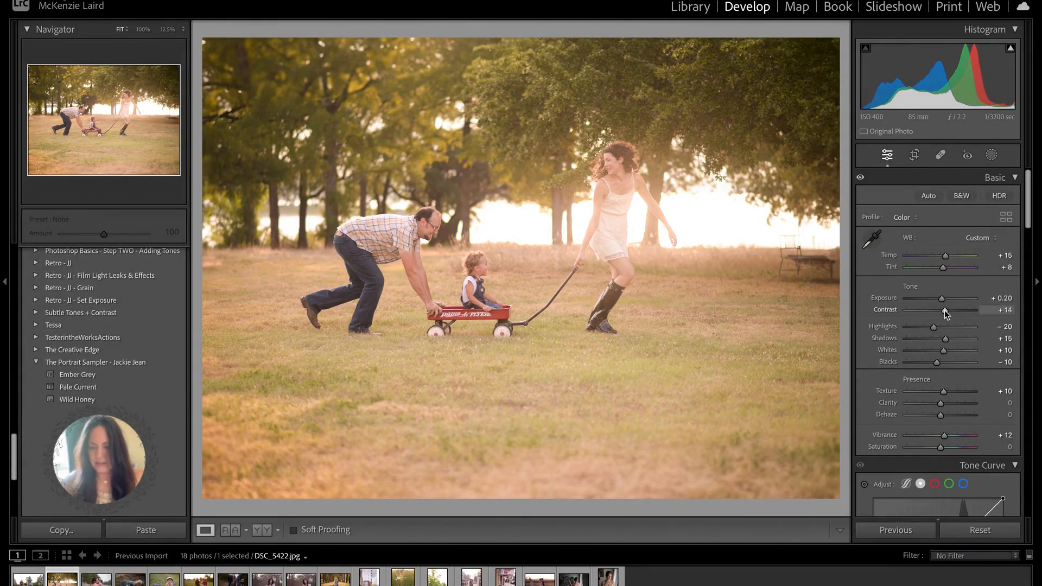
- Compare the wagon photo's before and after versions in the side-by-side, split and stacked layouts, and return to the single-photo view
click(267, 530)
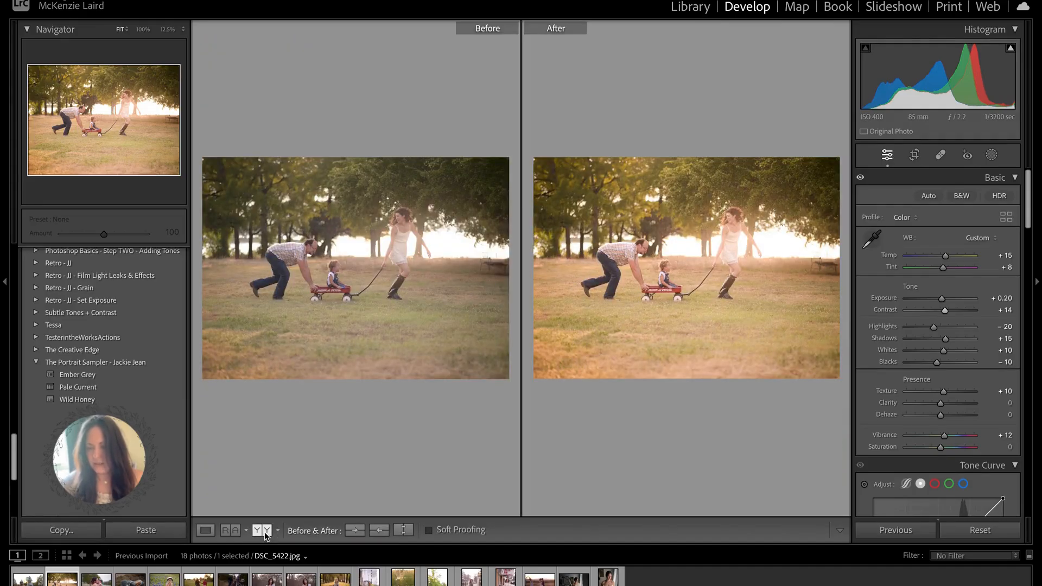
click(264, 534)
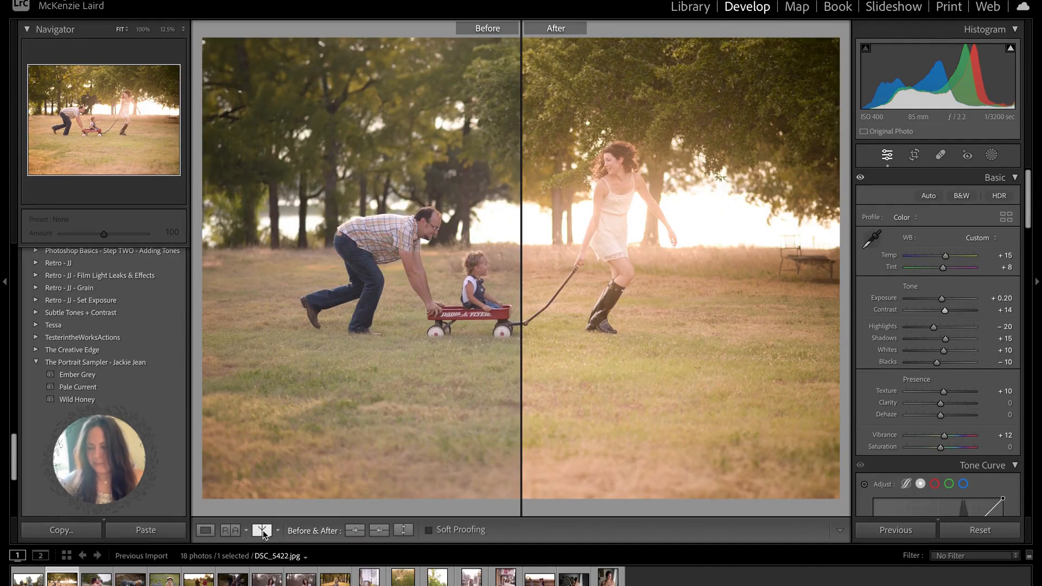
click(265, 535)
click(264, 534)
click(264, 534)
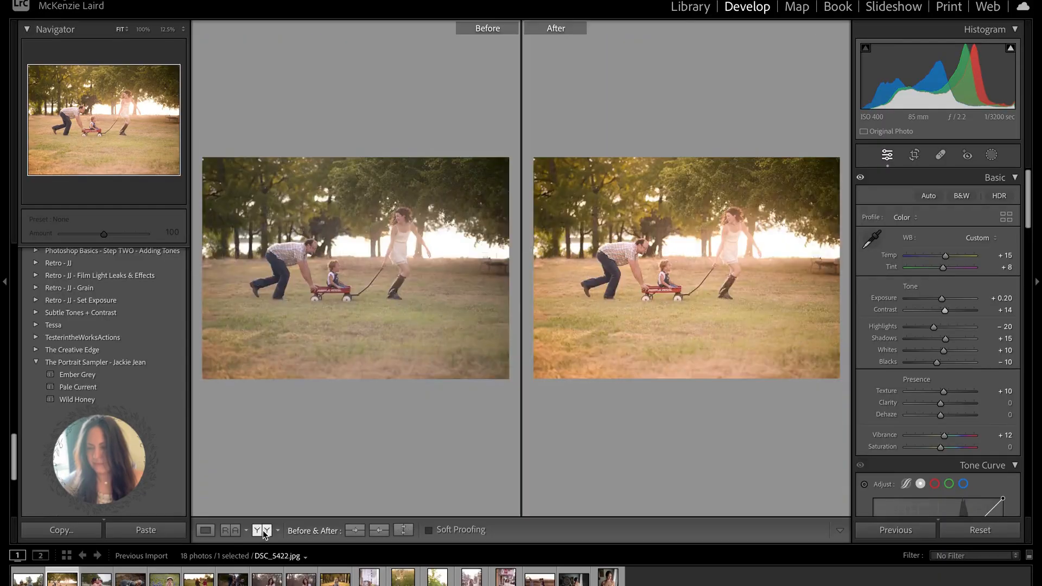
click(265, 534)
click(264, 534)
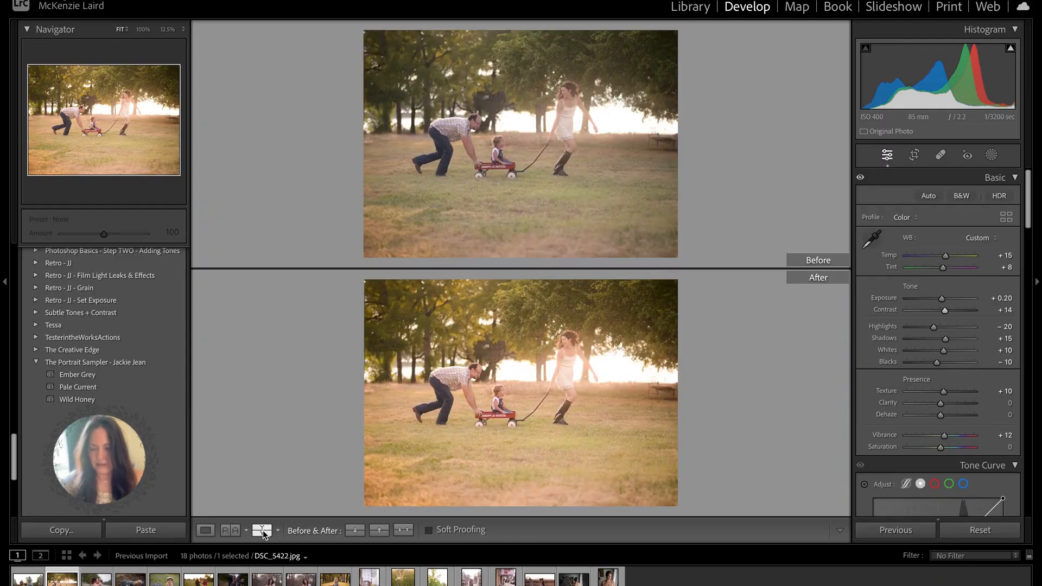
click(206, 530)
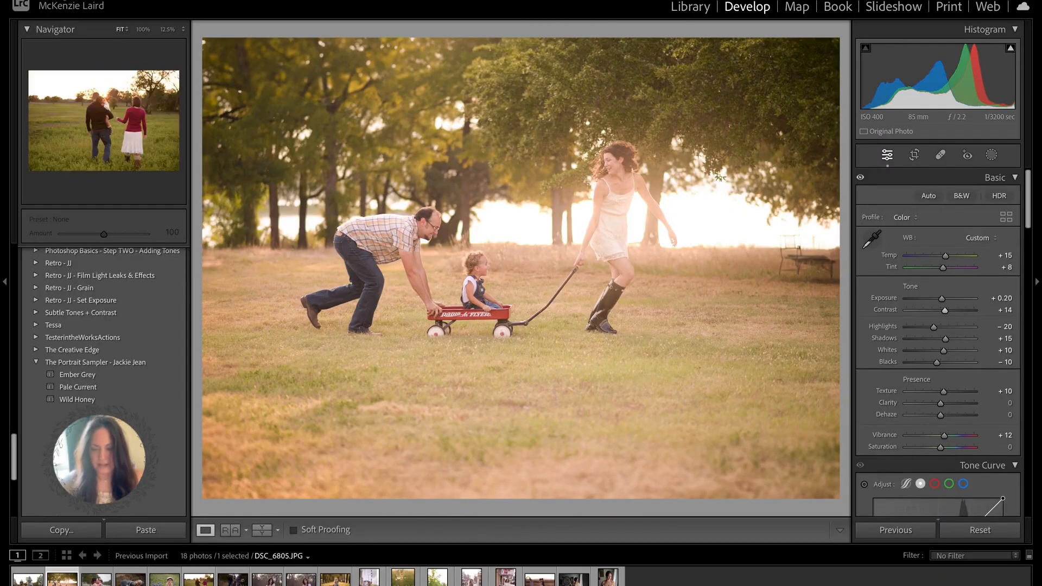
- Try the Ember Grey preset on the swaddled newborn photo DSC_8131.JPG
click(130, 578)
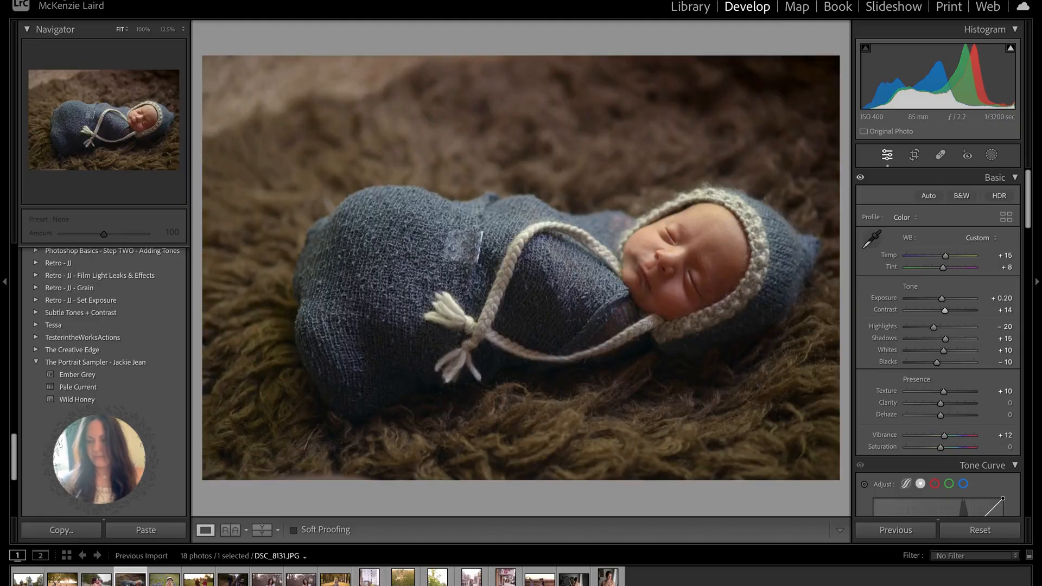
click(113, 372)
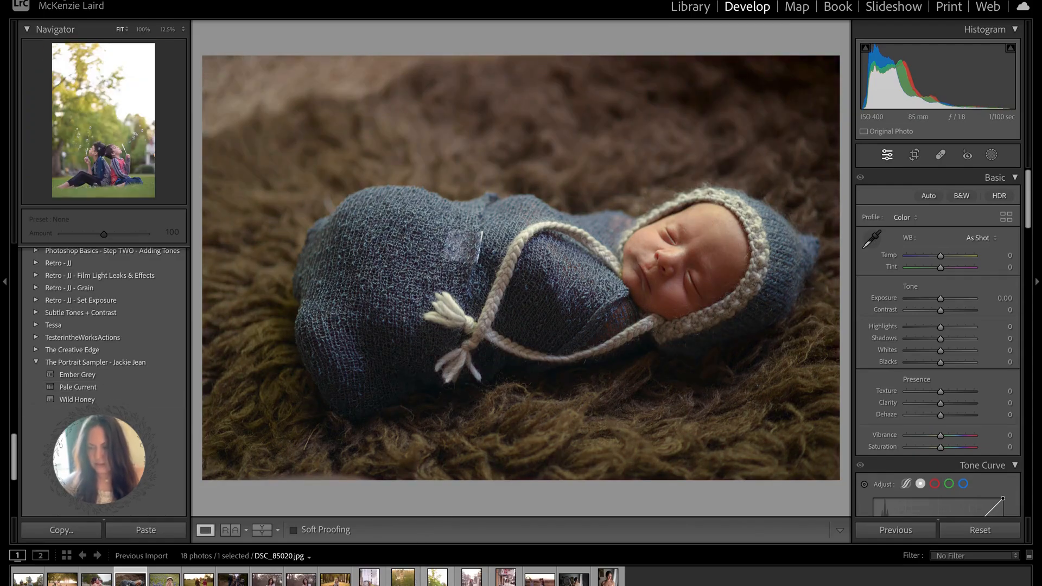
- Apply the Ember Grey preset to the bubble-blowing photo DSC_85020.jpg and lower its exposure to about −0.70
click(436, 577)
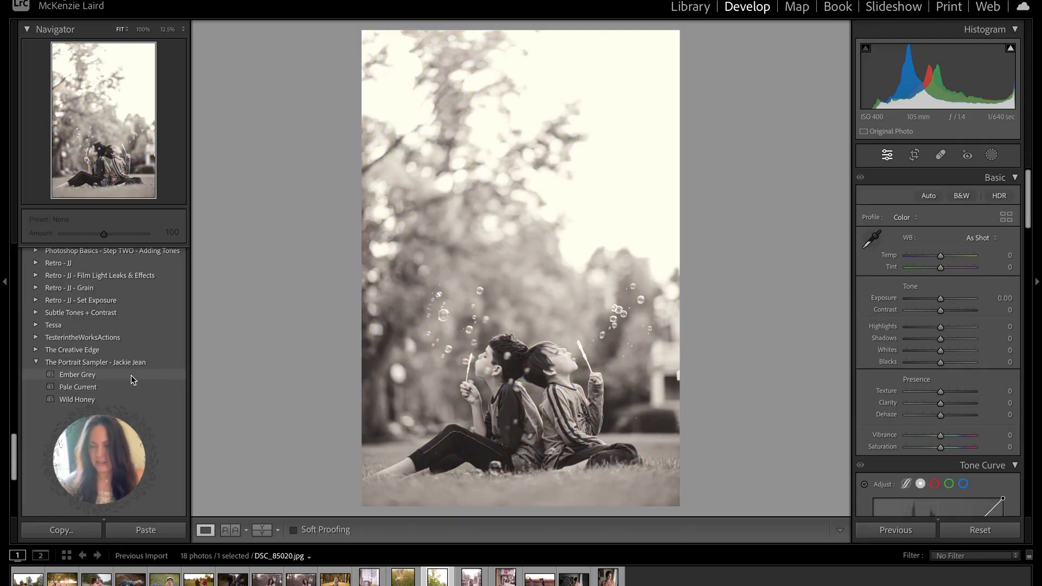
click(120, 378)
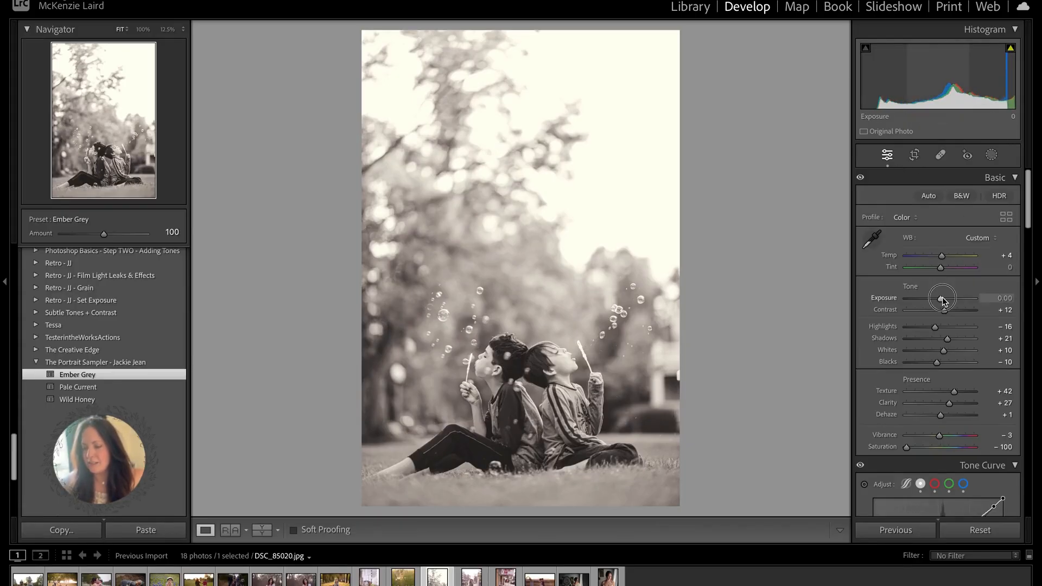
drag(942, 299, 939, 302)
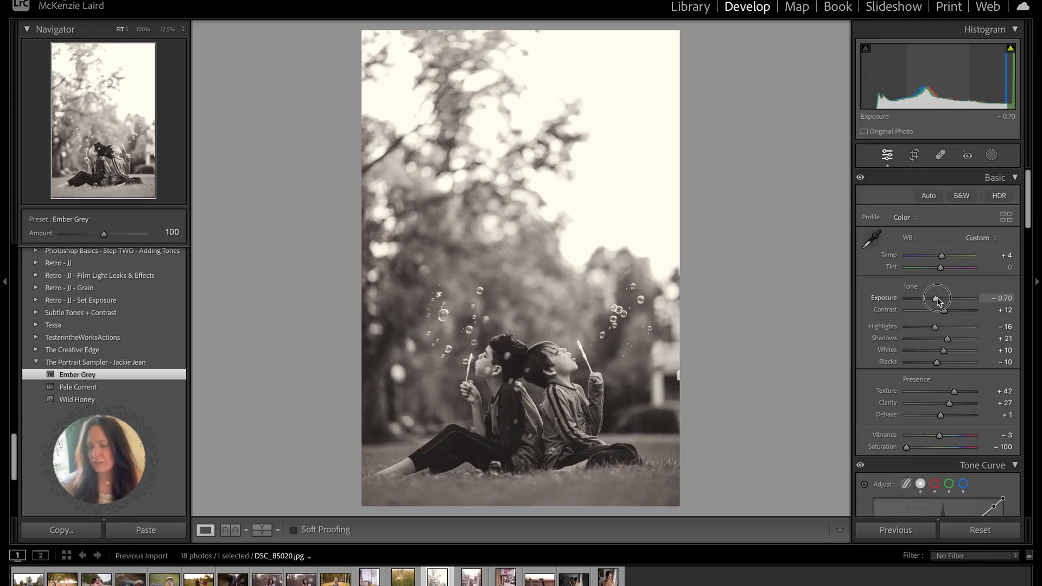
drag(937, 300, 936, 299)
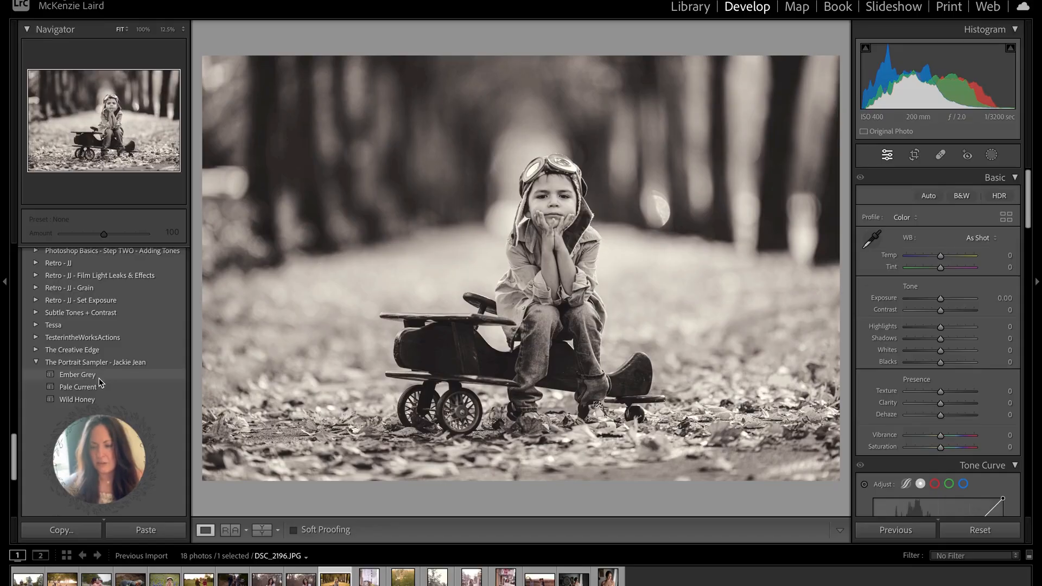
- Apply the Wild Honey preset to the toy airplane photo DSC_2196.JPG and add a Select Subject mask on the boy
click(99, 401)
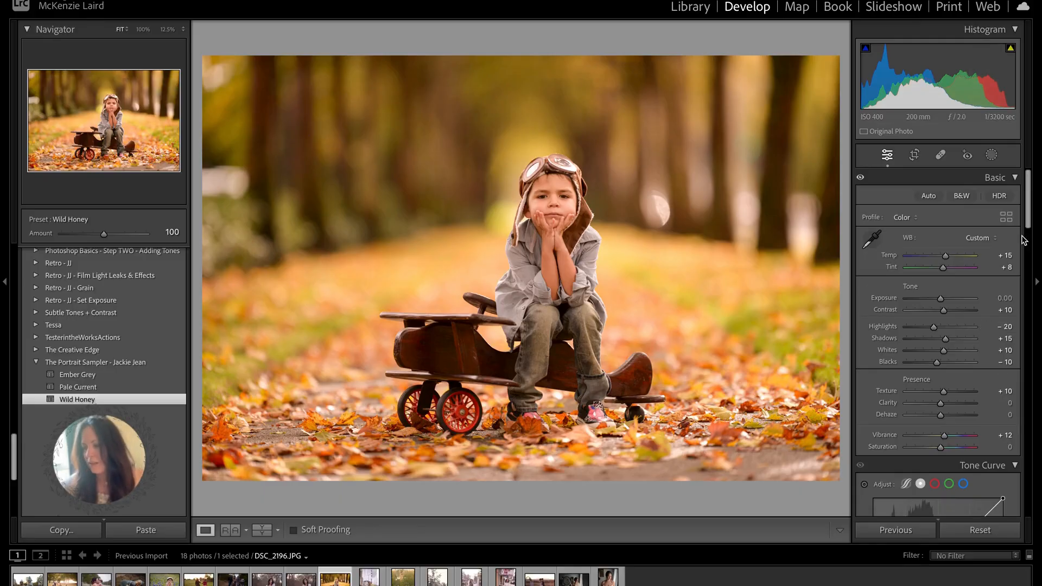
click(991, 157)
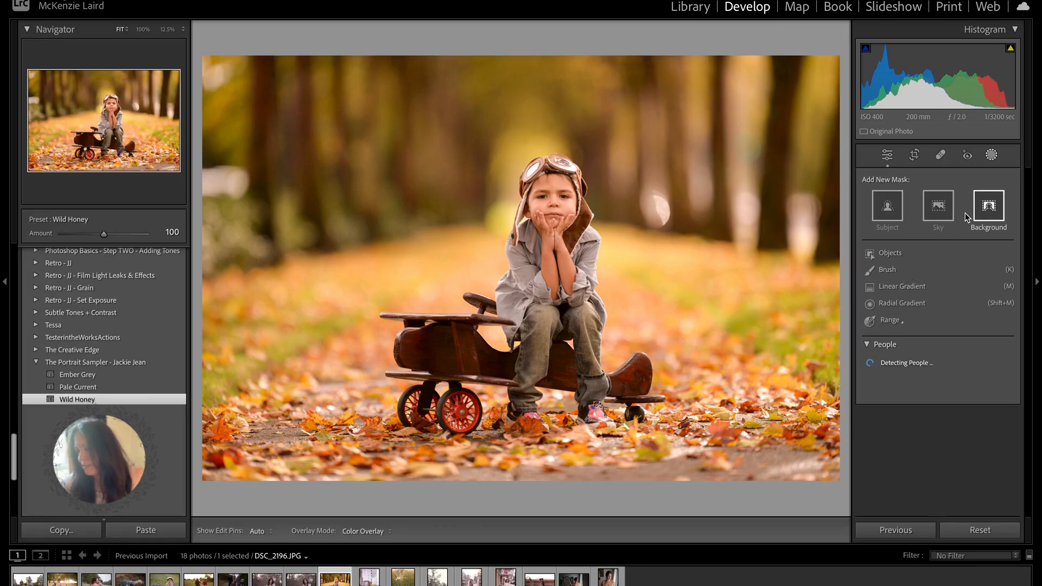
click(888, 209)
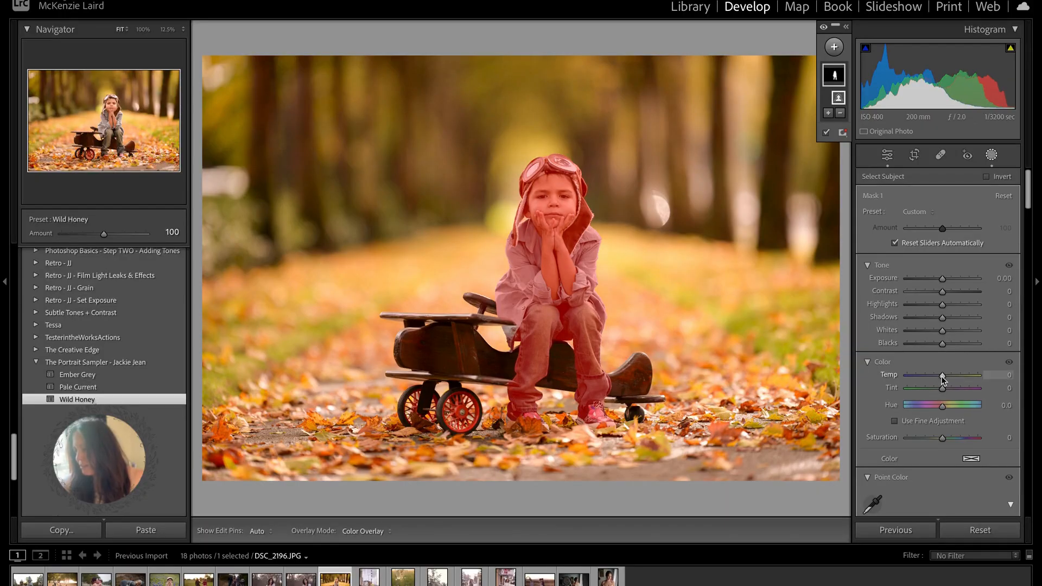
- Adjust the boy's subject mask to temp −16, tint 10, exposure 0.34 and contrast 6
drag(942, 378, 939, 379)
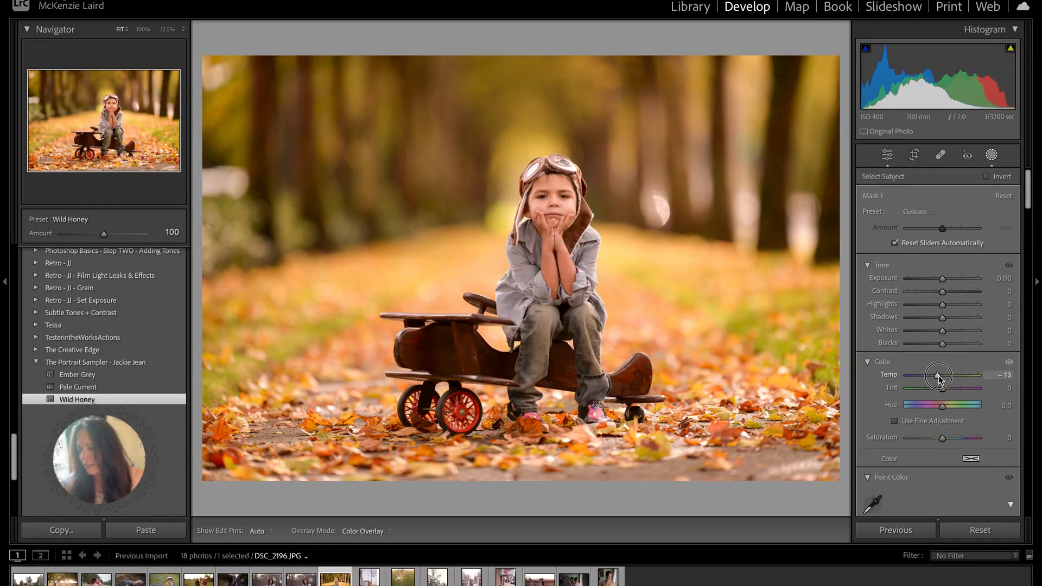
drag(939, 379, 946, 385)
drag(942, 279, 947, 281)
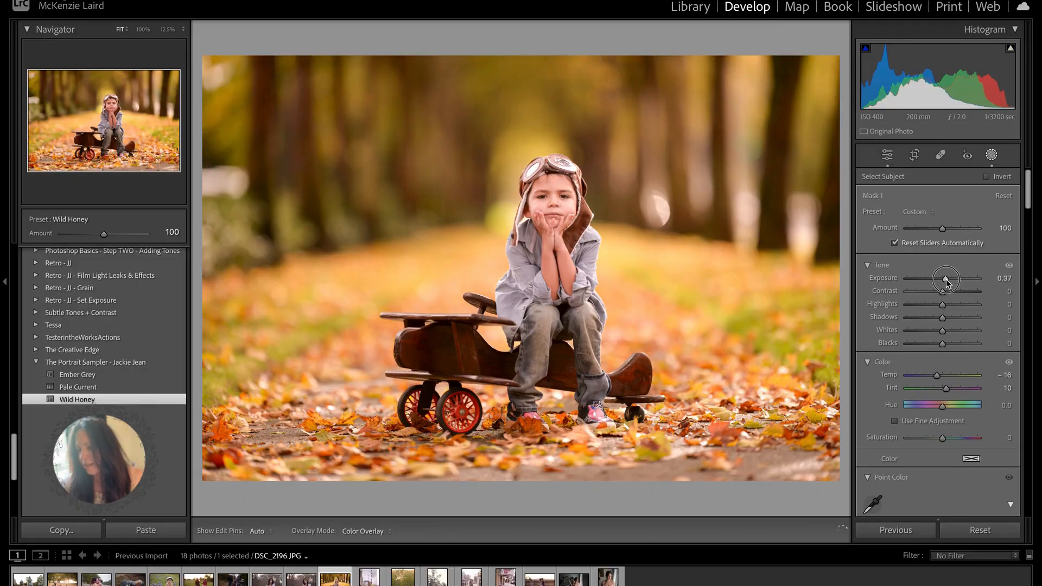
drag(945, 281, 946, 295)
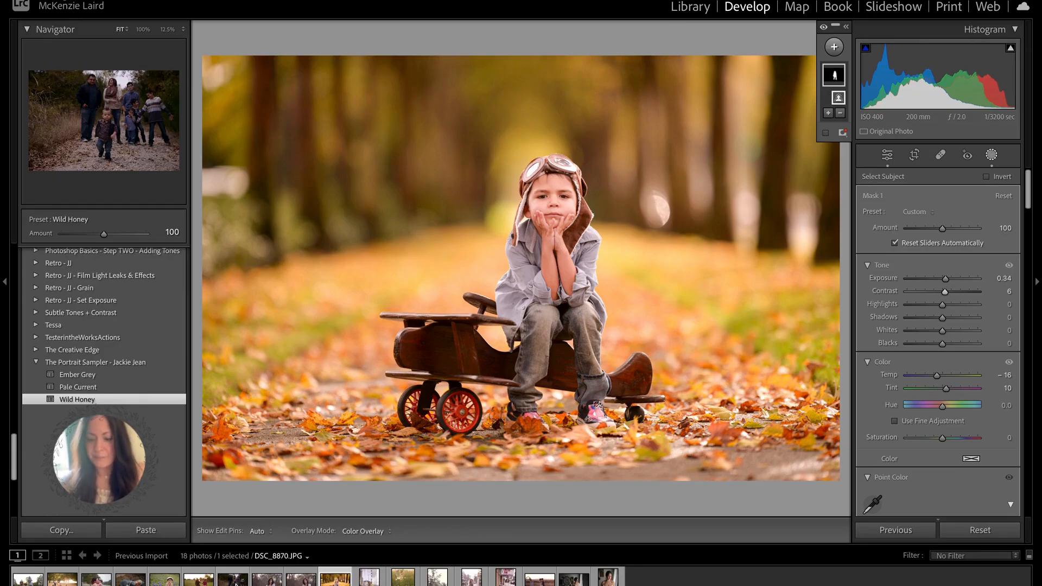
- Apply the Wild Honey preset to the dark family path photo DSC_8870.JPG and set its exposure to +1.15
click(236, 581)
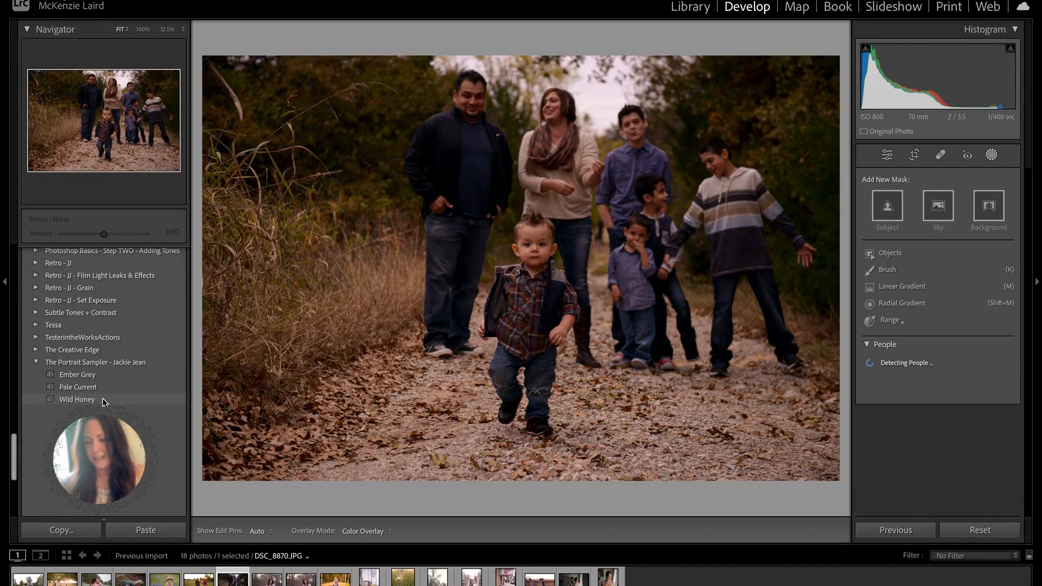
click(102, 399)
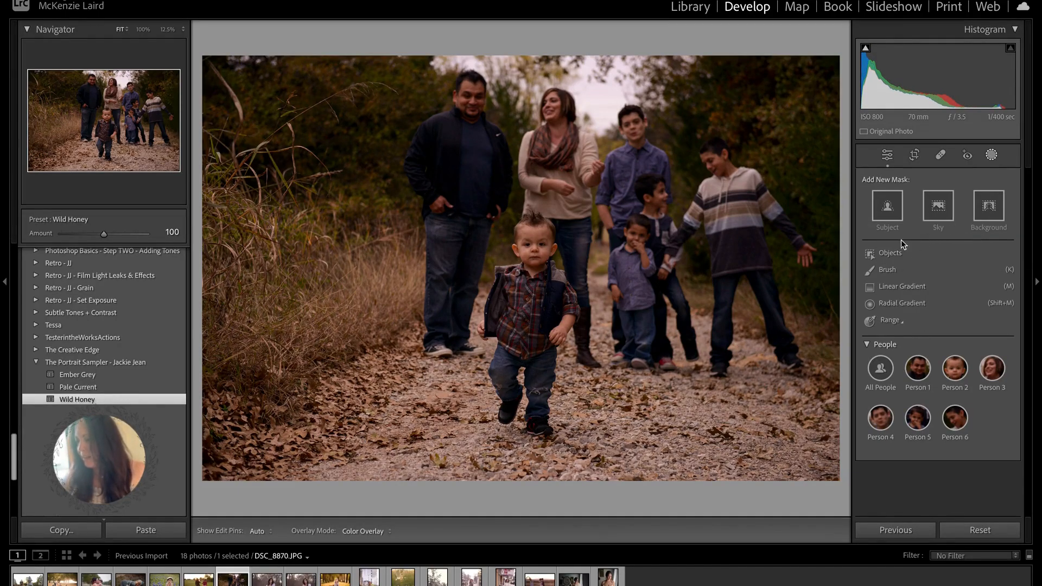
click(888, 155)
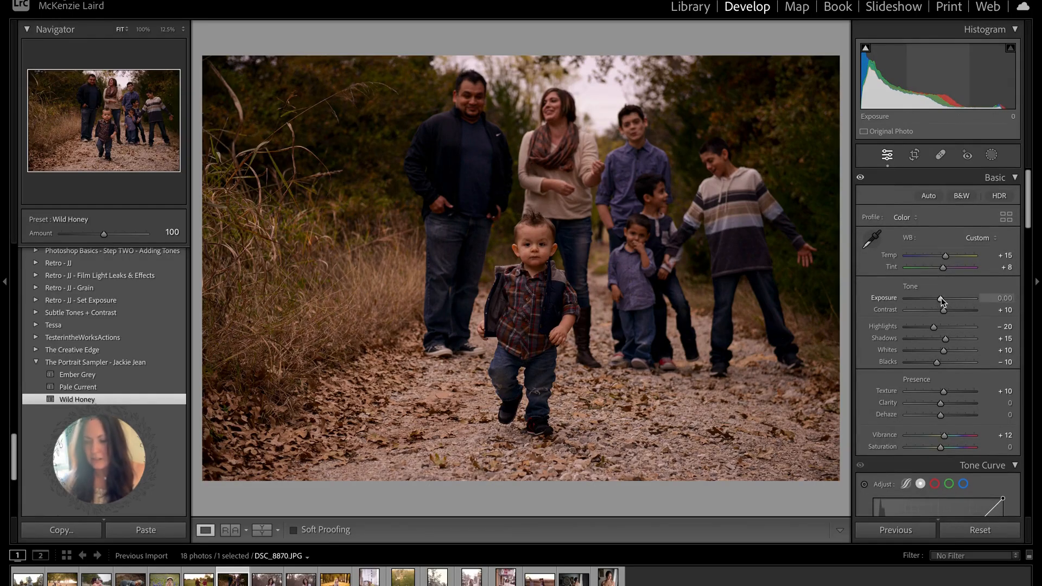
drag(940, 298, 948, 299)
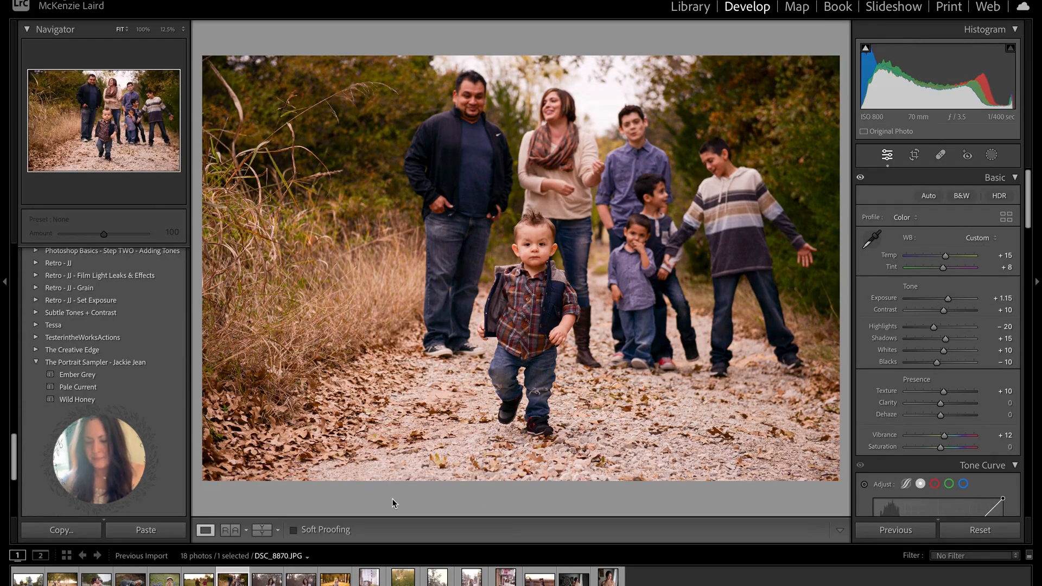
- Compare the family path photo before and after editing, ending in the side-by-side layout
click(263, 530)
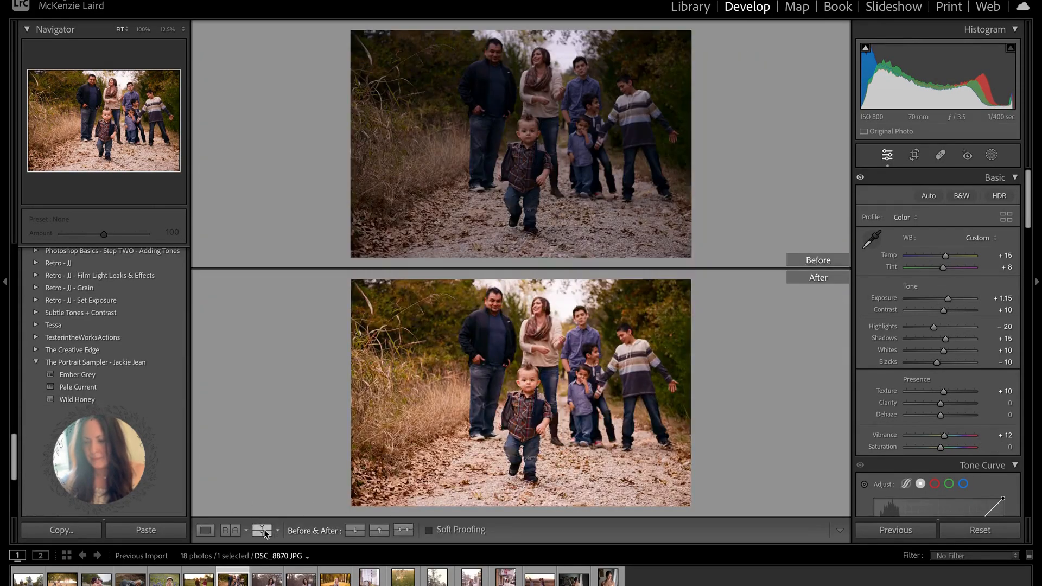
click(263, 530)
click(263, 531)
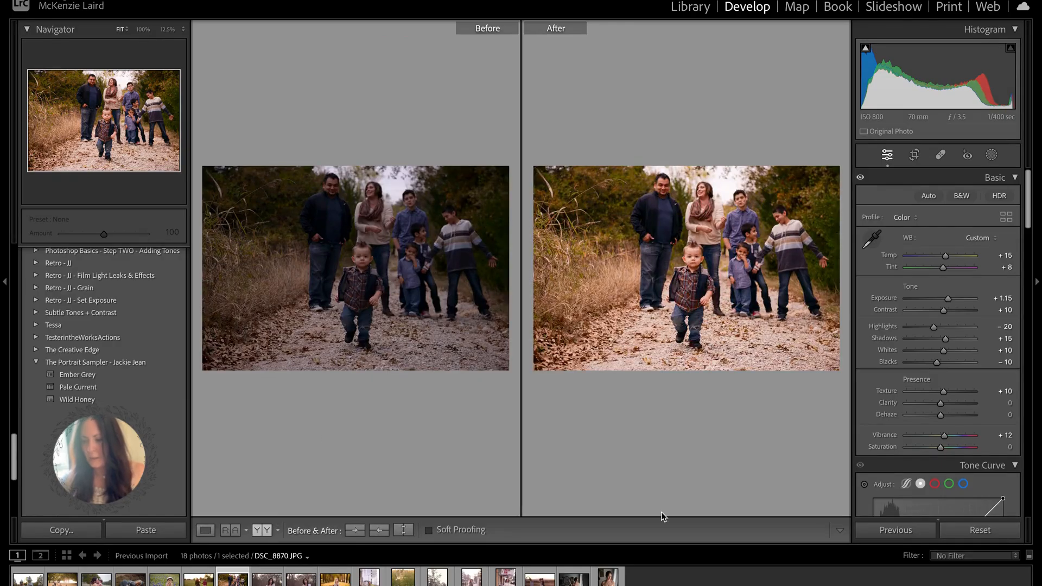